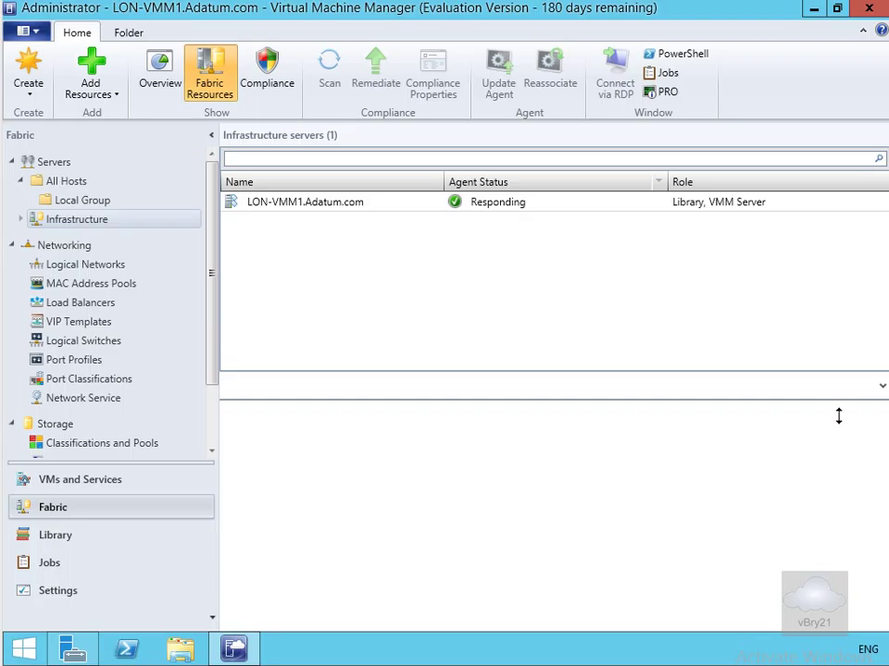
Step: Add LON-WSUS as the update server on TCP/IP port 8530 with the administrator user name and password, and review the resulting job
click(20, 219)
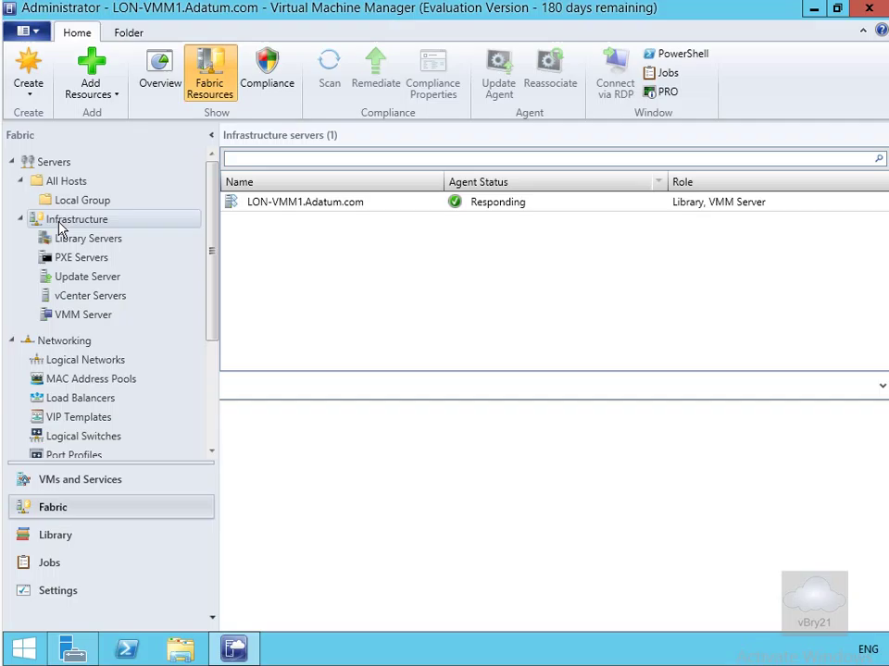
click(88, 280)
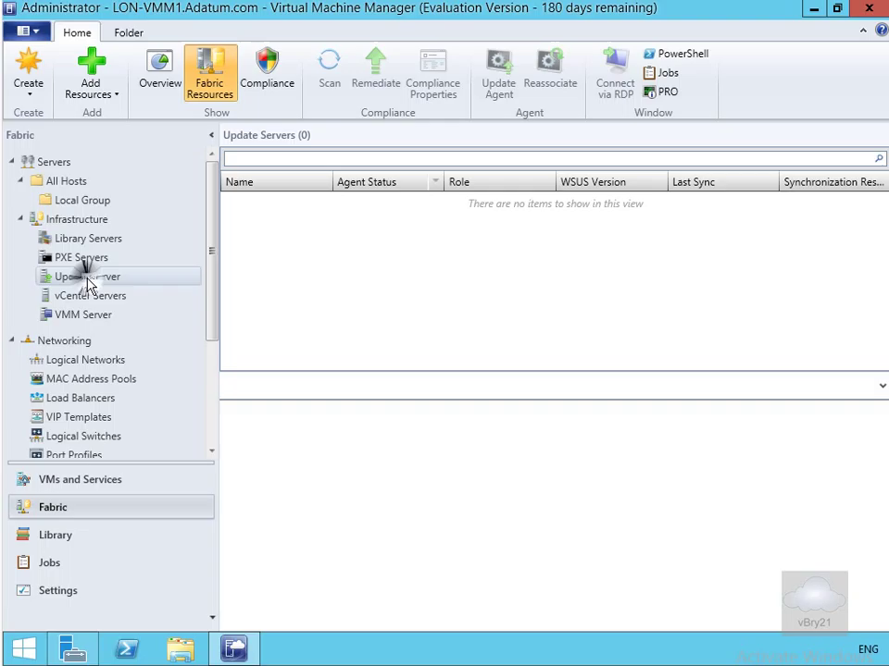
right_click(87, 286)
click(126, 290)
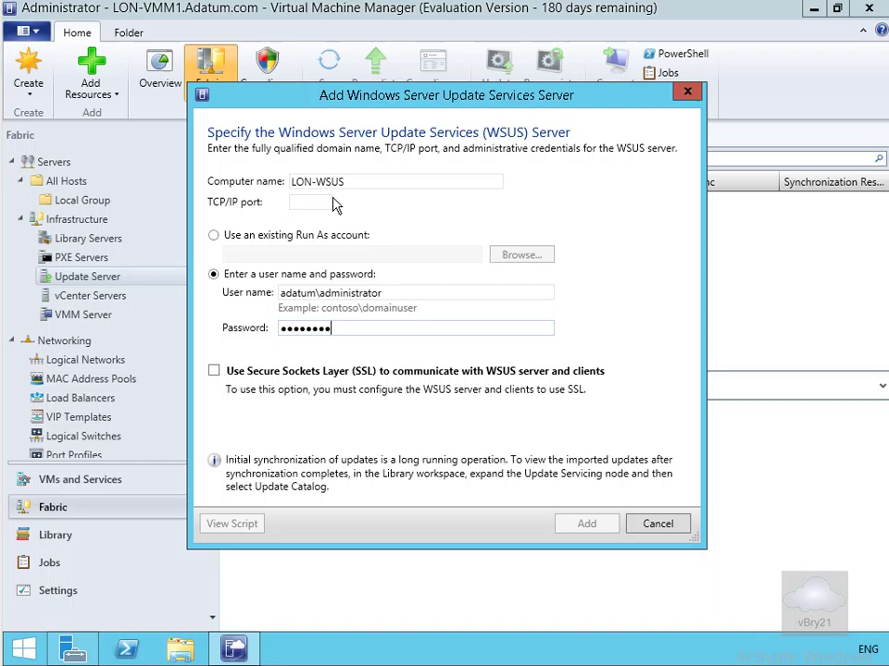
click(330, 203)
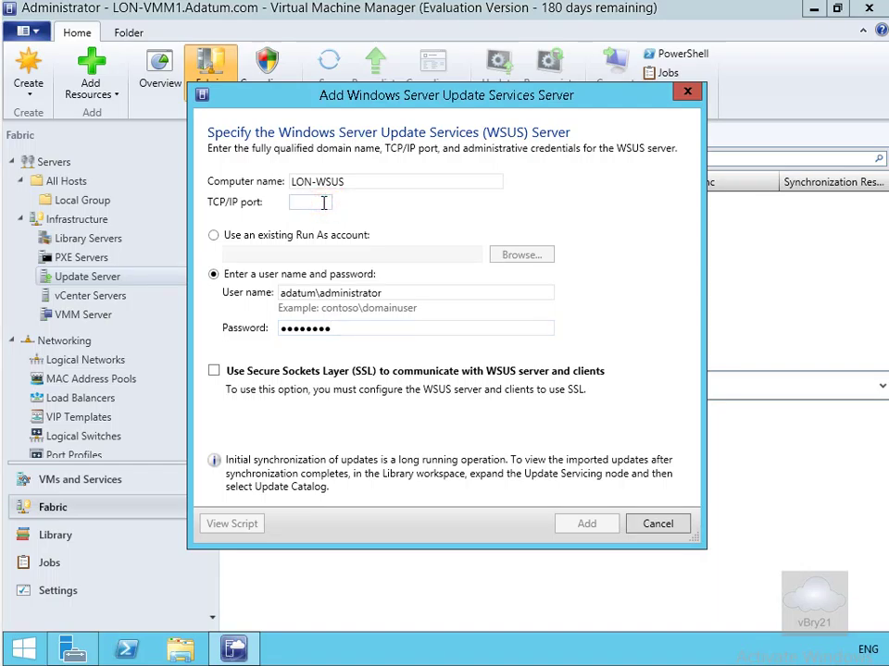
text(8530)
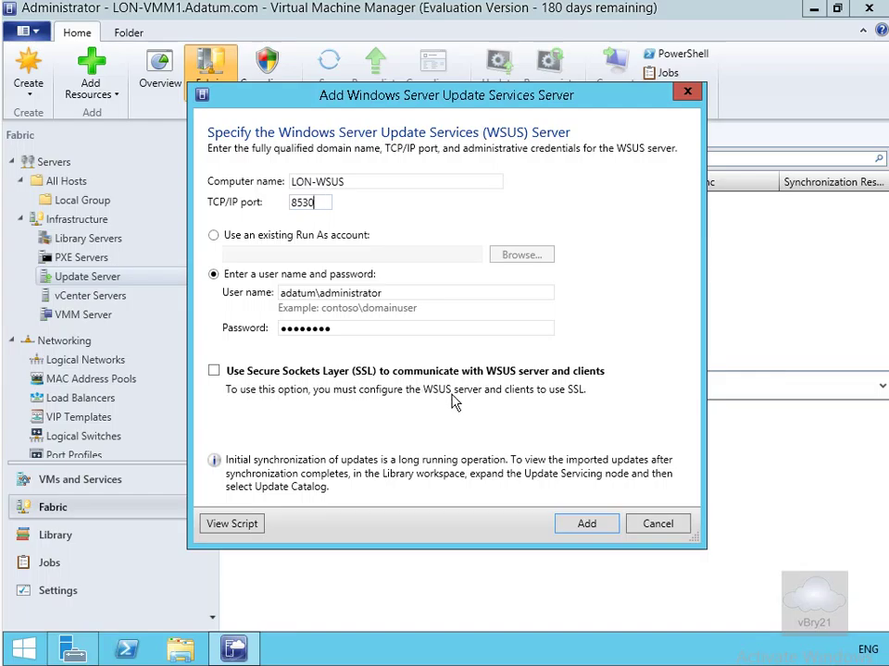
click(586, 524)
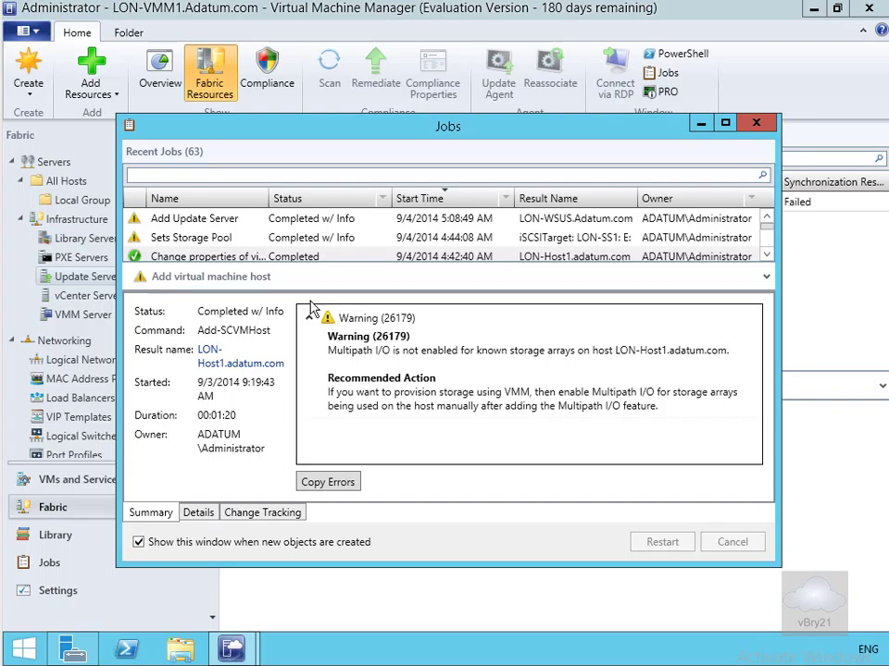
click(227, 220)
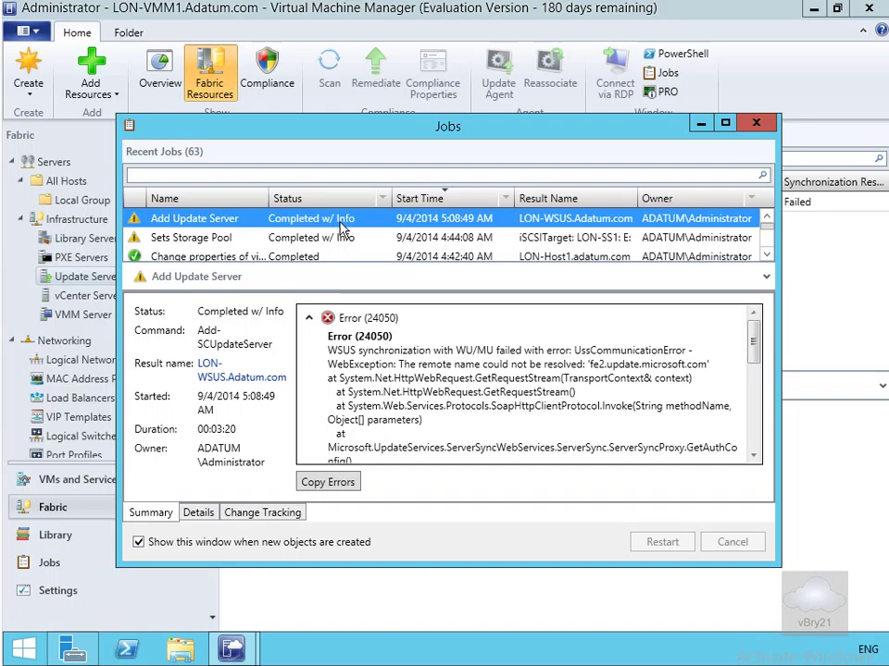
click(746, 126)
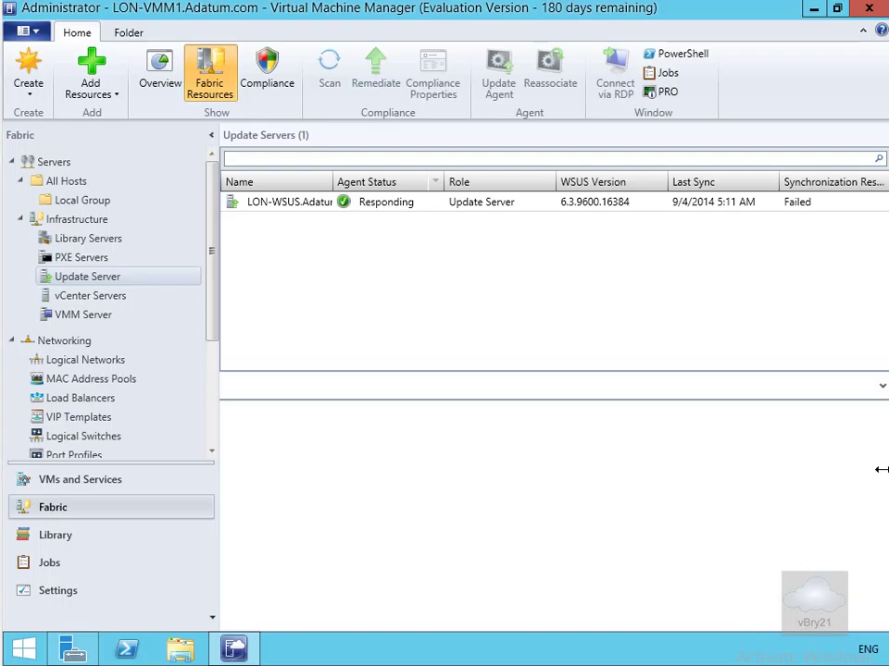
Step: Start a new update baseline in the library's Update Catalog and Baselines and name it Lon Base1
right_click(113, 283)
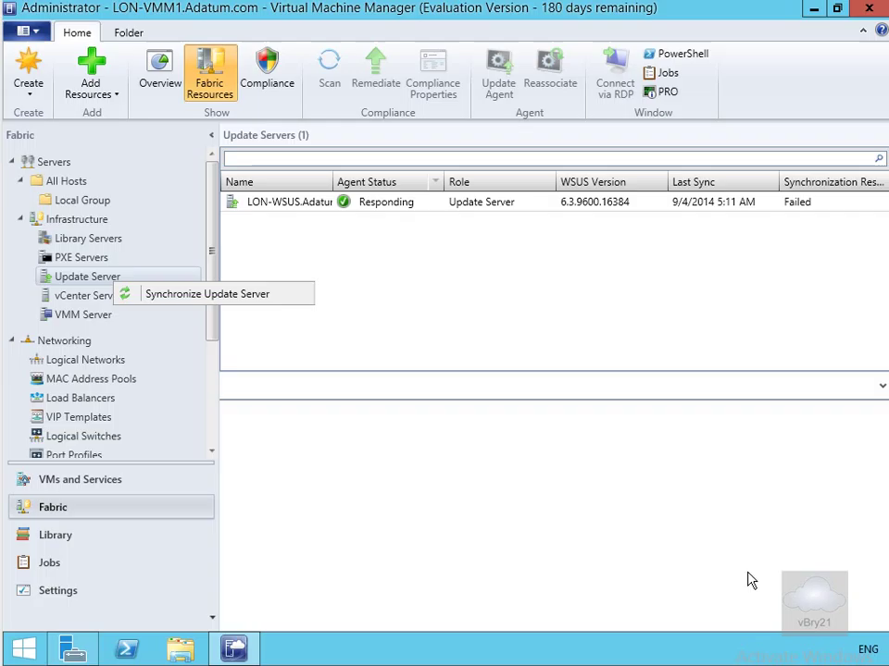
click(65, 535)
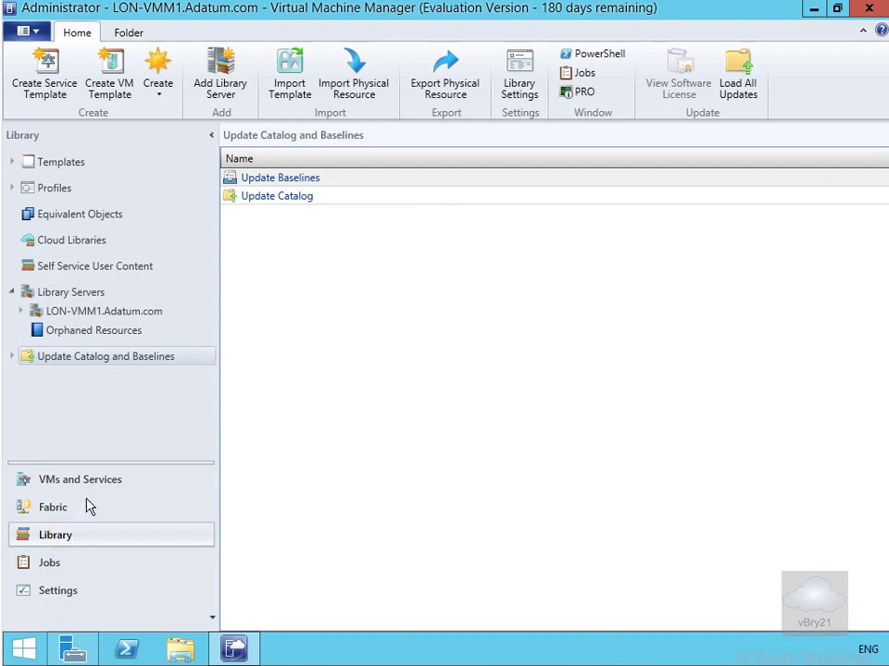
right_click(82, 364)
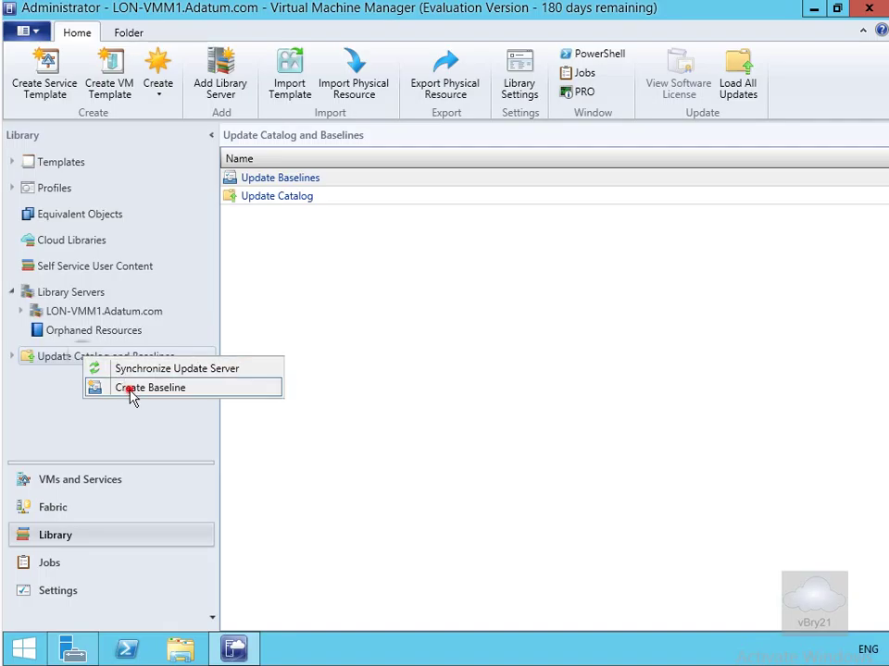
click(133, 389)
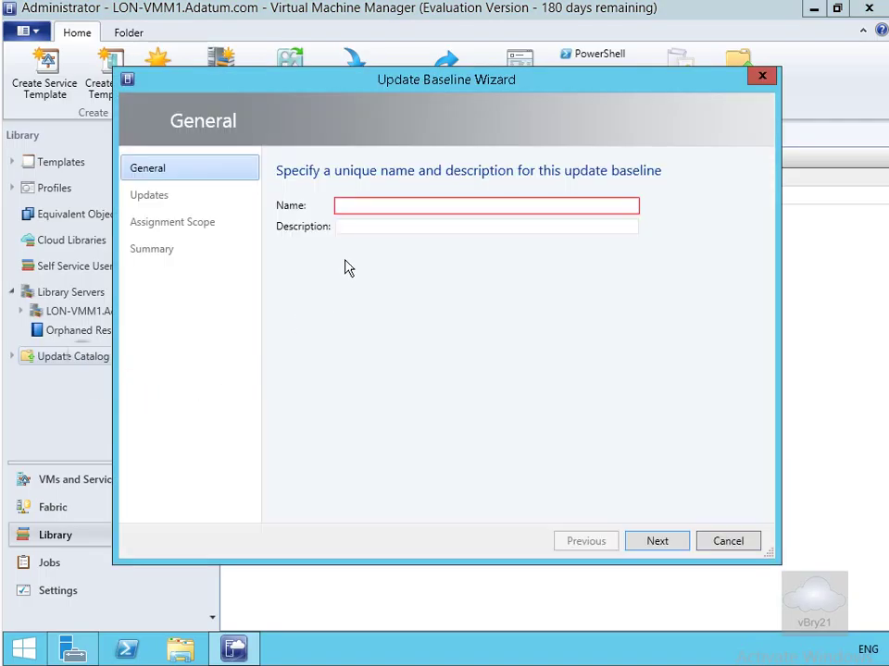
click(340, 205)
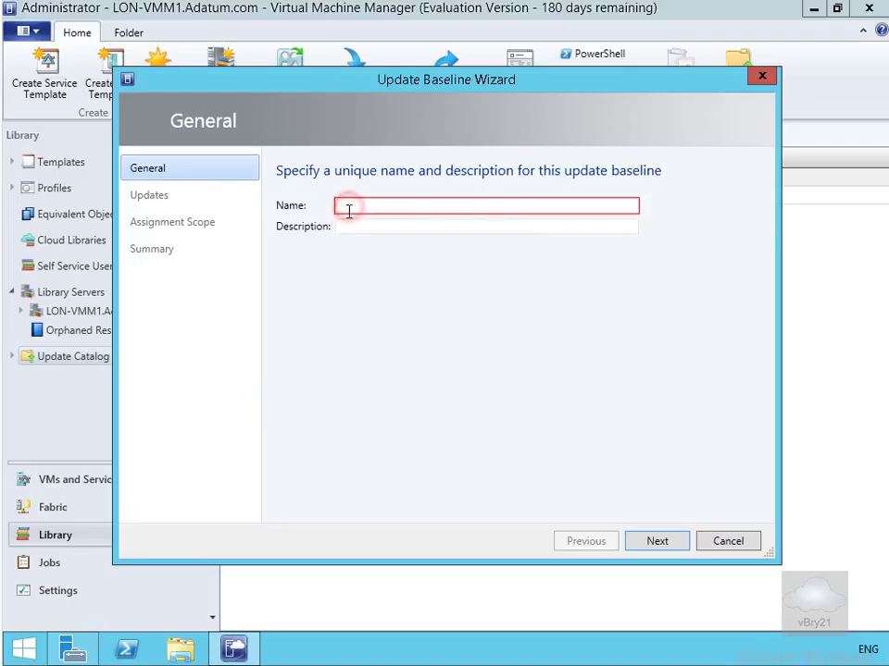
text(Lon)
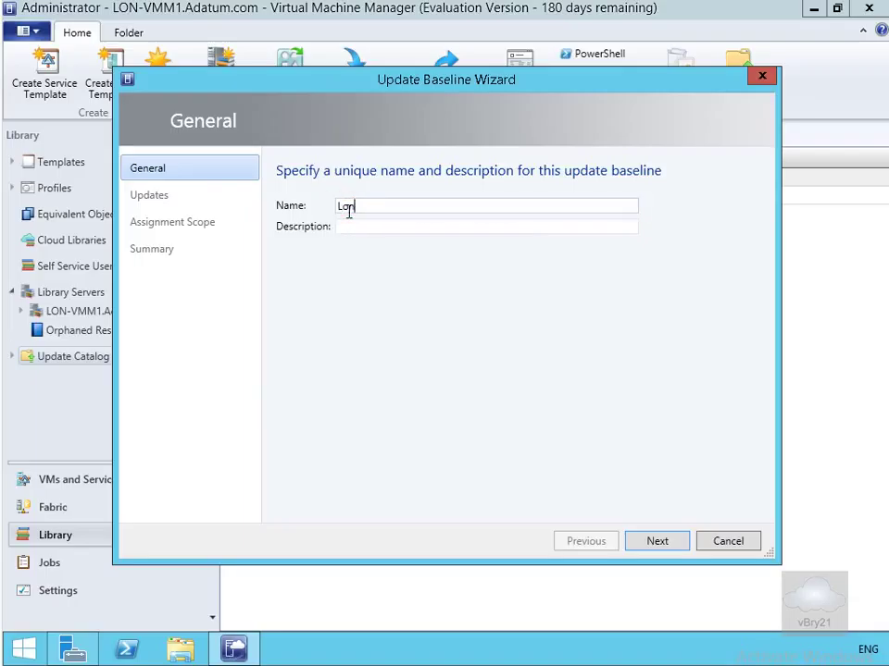
text( Base1)
click(656, 537)
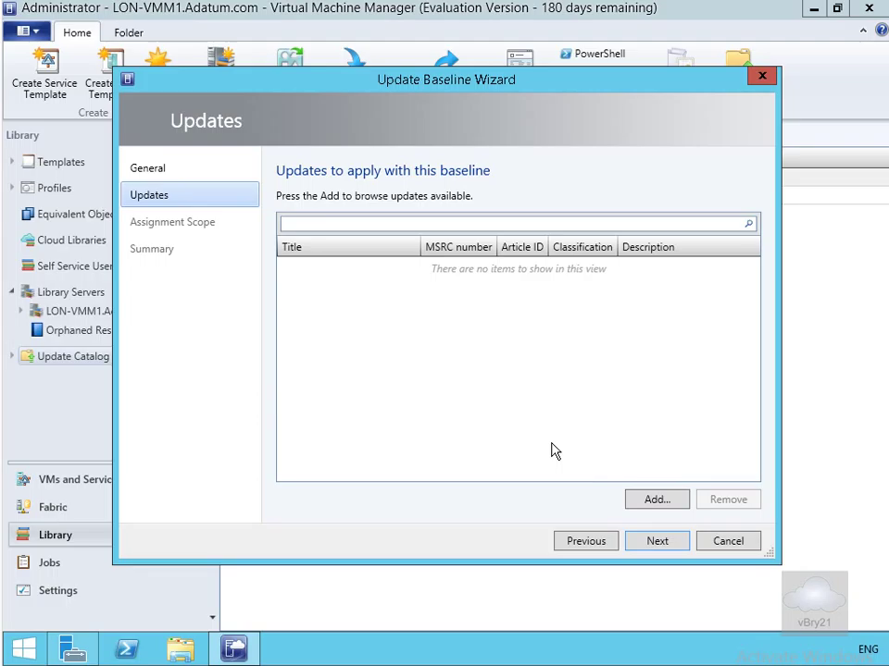
Step: Add every available update in the catalog to the baseline and proceed to its assignment scope
click(642, 499)
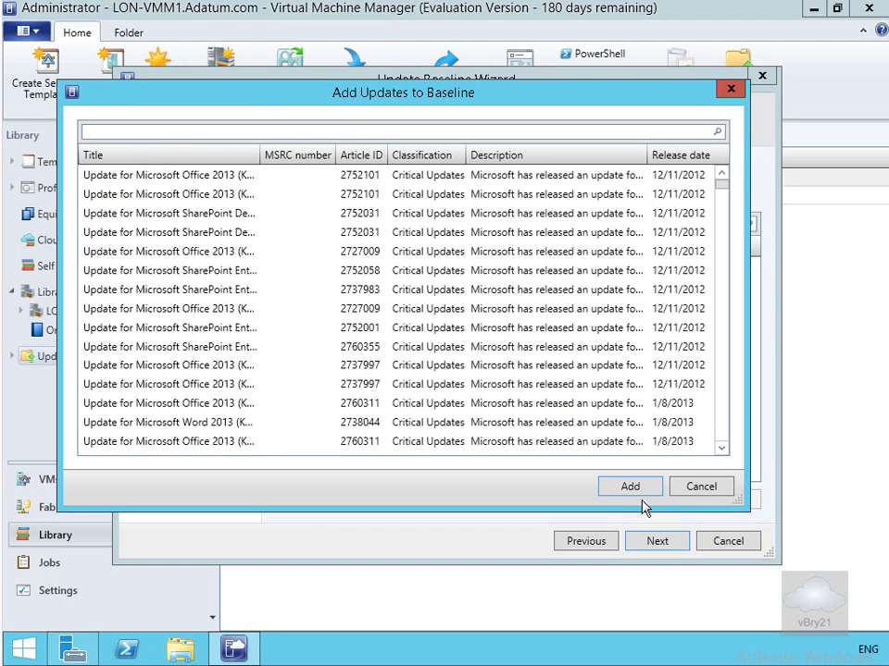
click(278, 176)
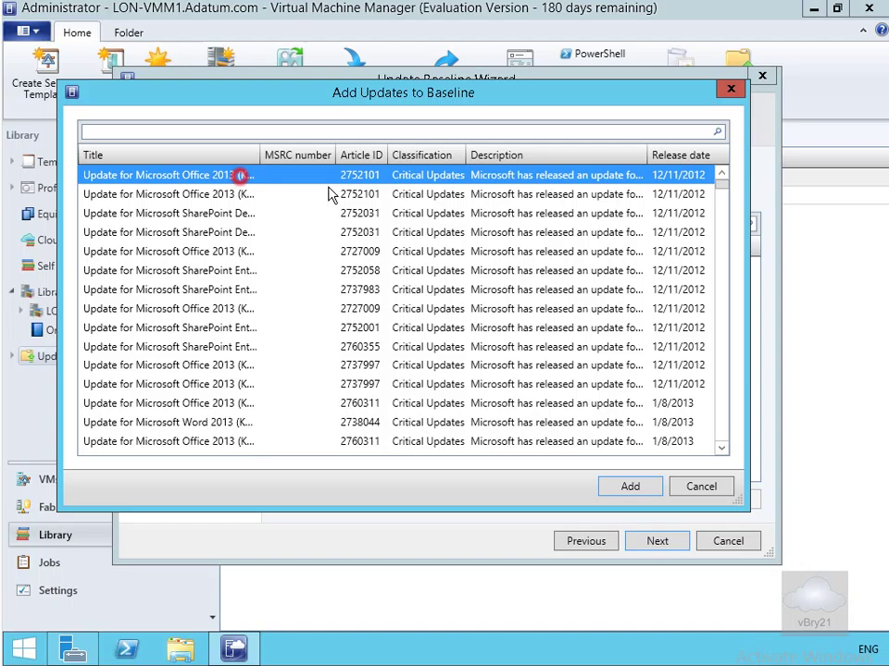
drag(721, 183, 734, 520)
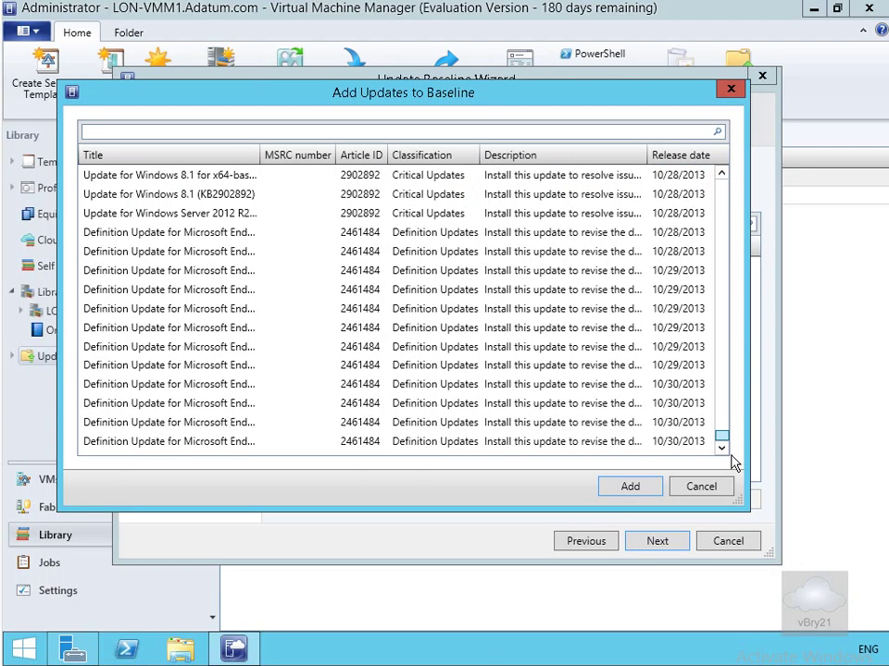
shift+click(273, 442)
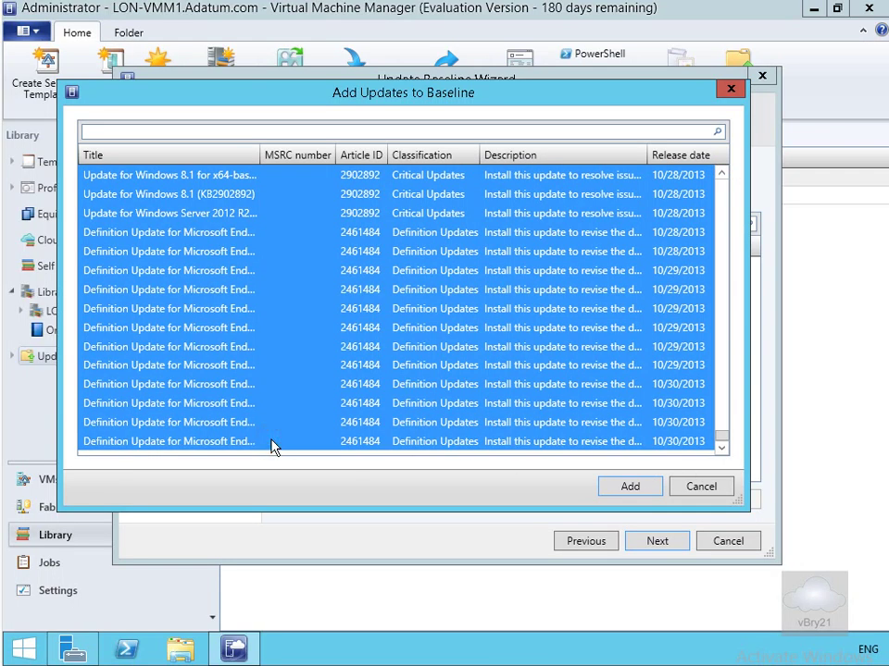
click(631, 491)
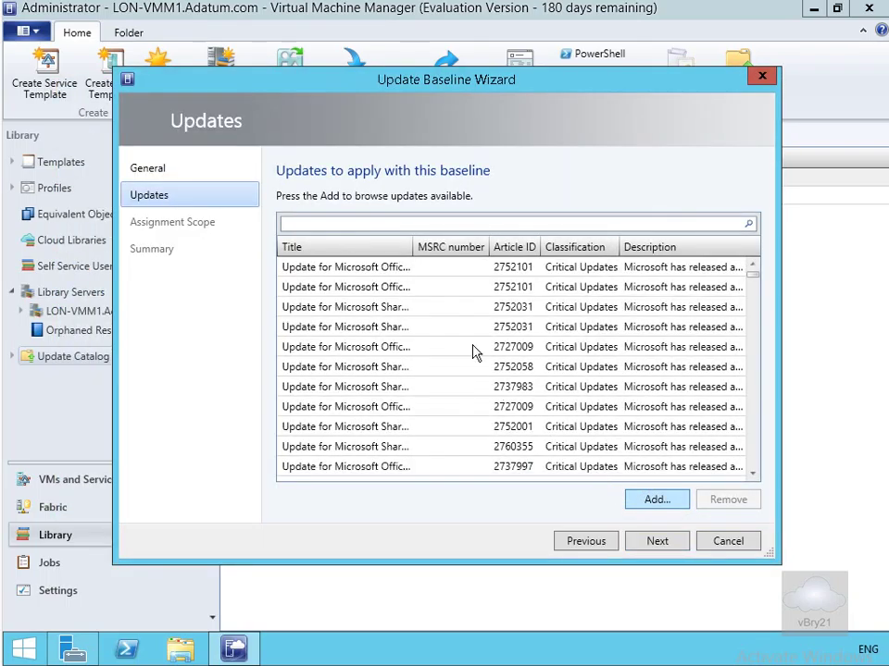
click(657, 541)
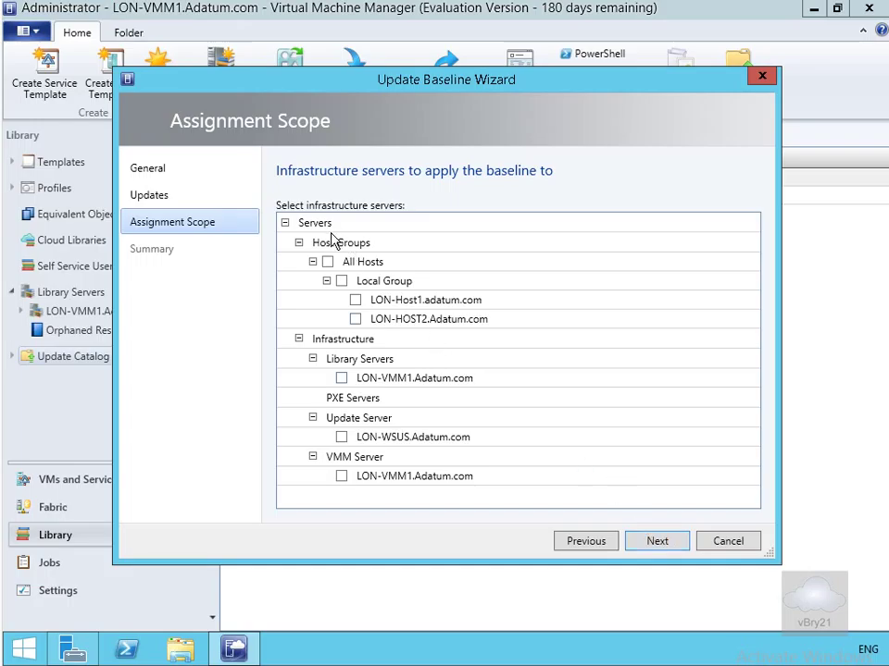
Step: Assign the baseline to All Hosts, LON-VMM1.Adatum.com and LON-WSUS.Adatum.com, finish creating it, and close the job list
click(329, 262)
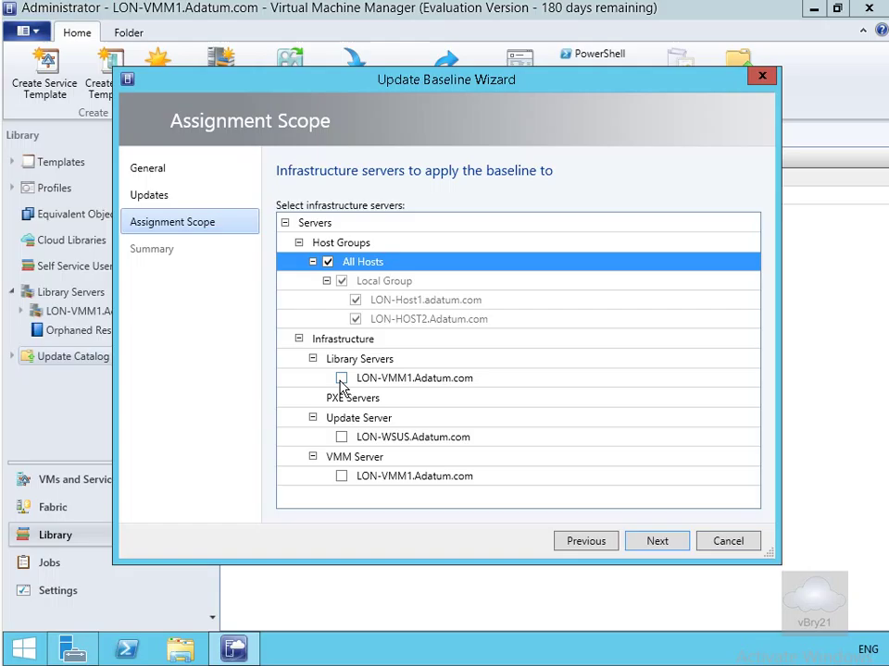
click(341, 379)
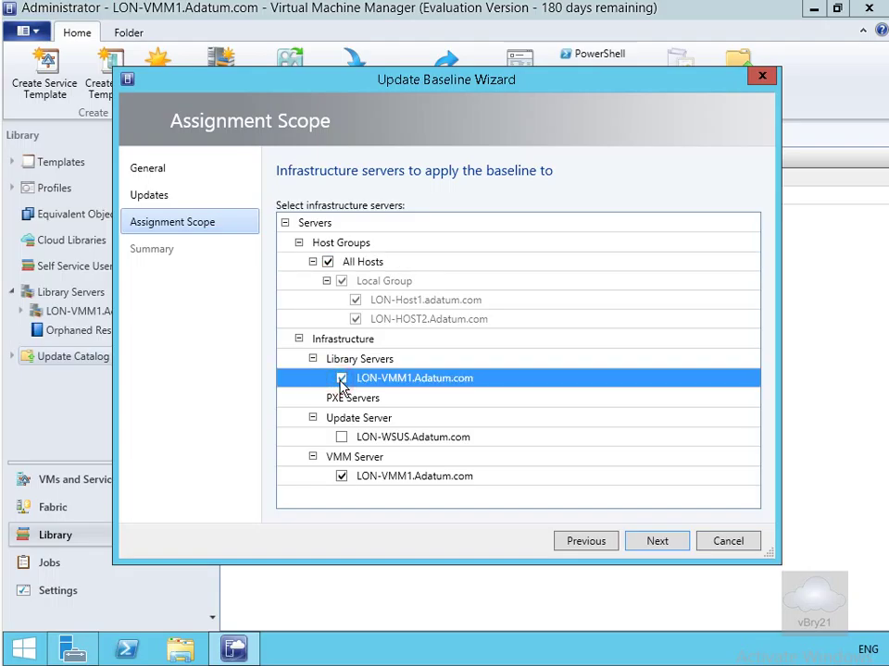
click(342, 438)
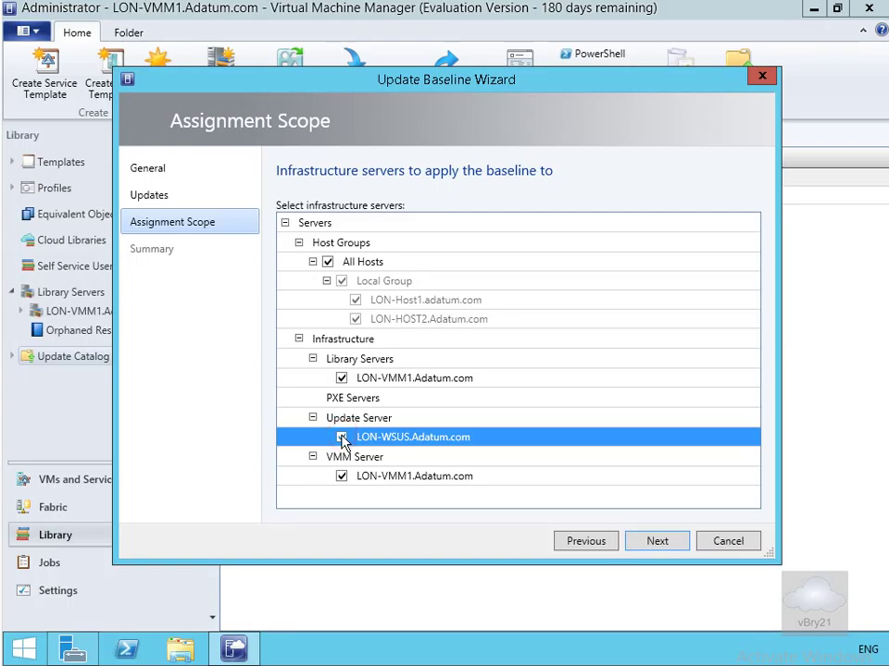
click(646, 544)
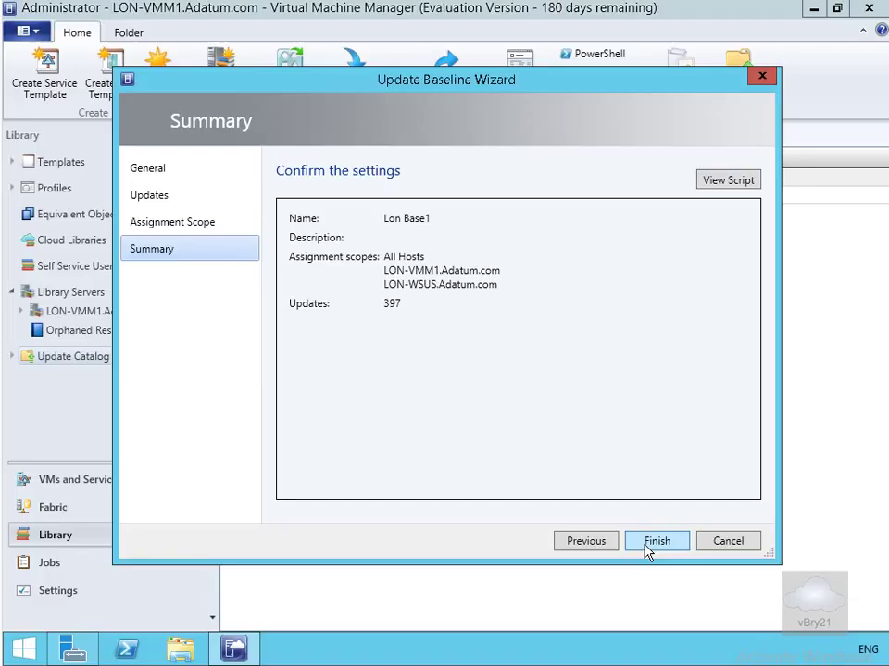
click(646, 548)
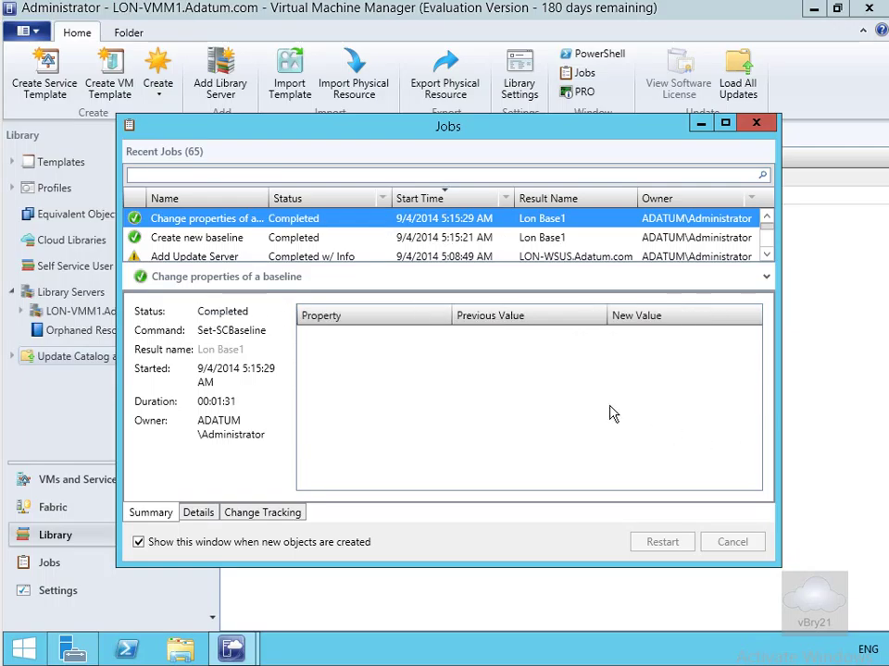
click(757, 126)
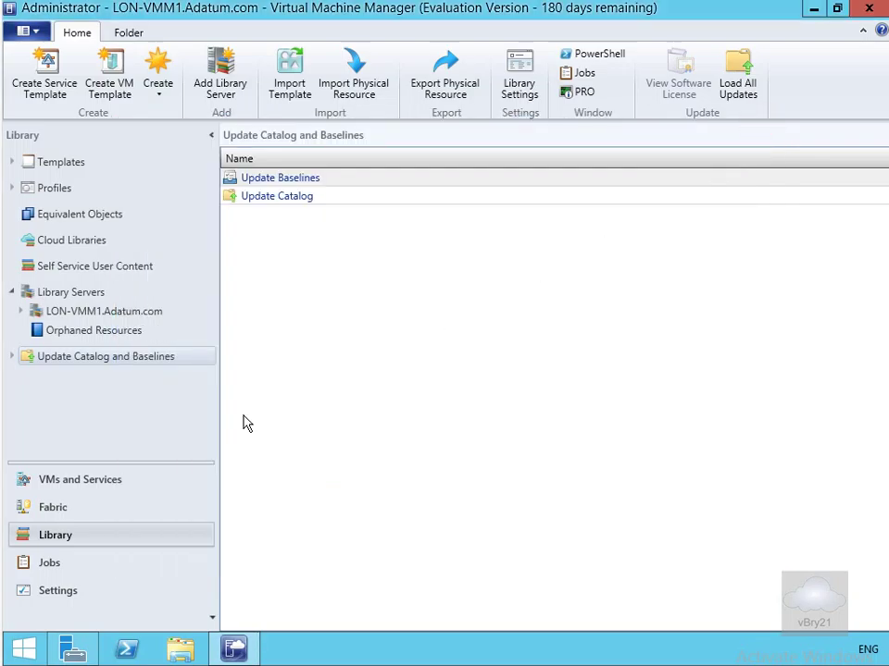
Step: Show the compliance view for all fabric servers and start a compliance scan of LON-WSUS.Adatum.com
click(45, 509)
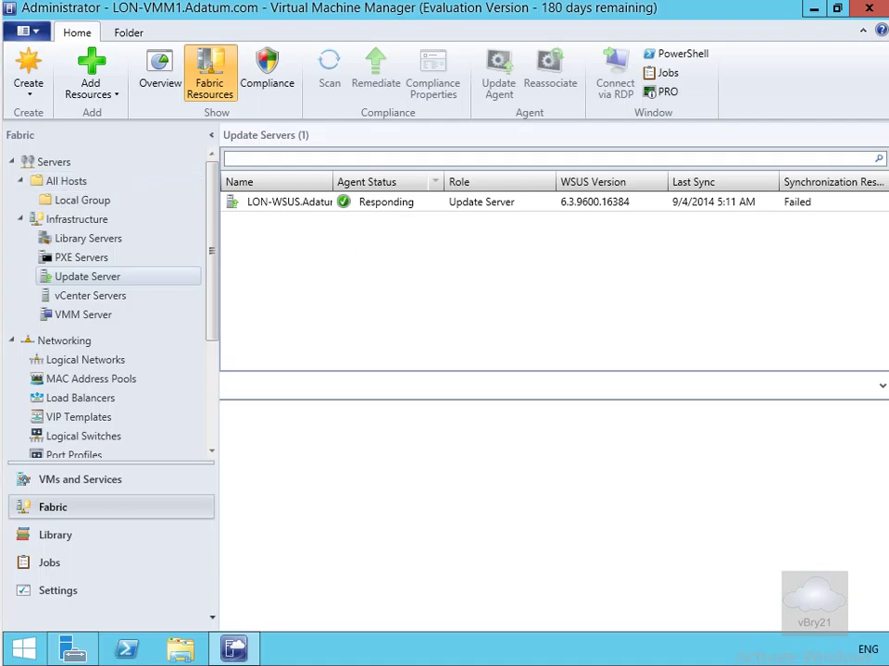
click(43, 163)
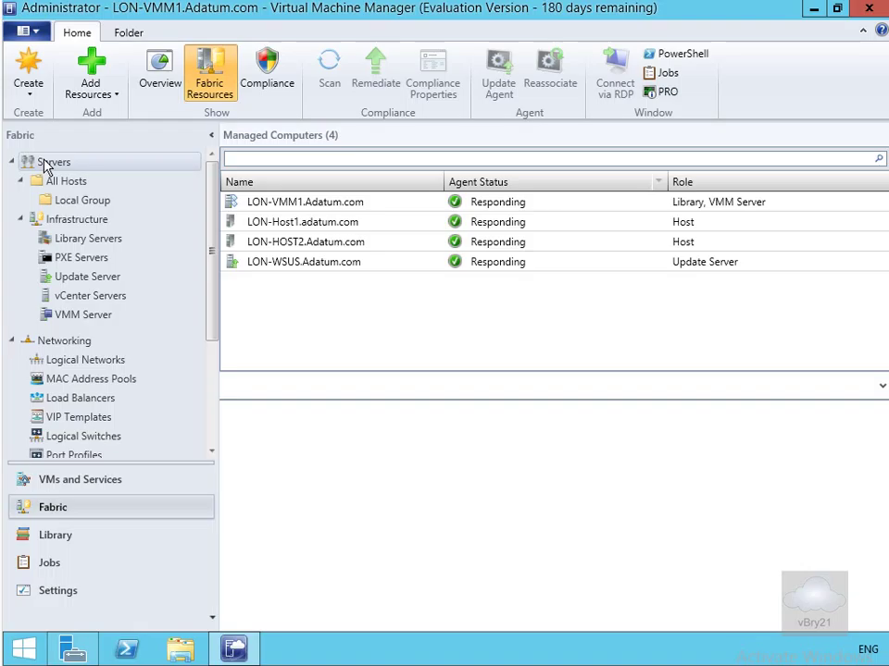
click(271, 80)
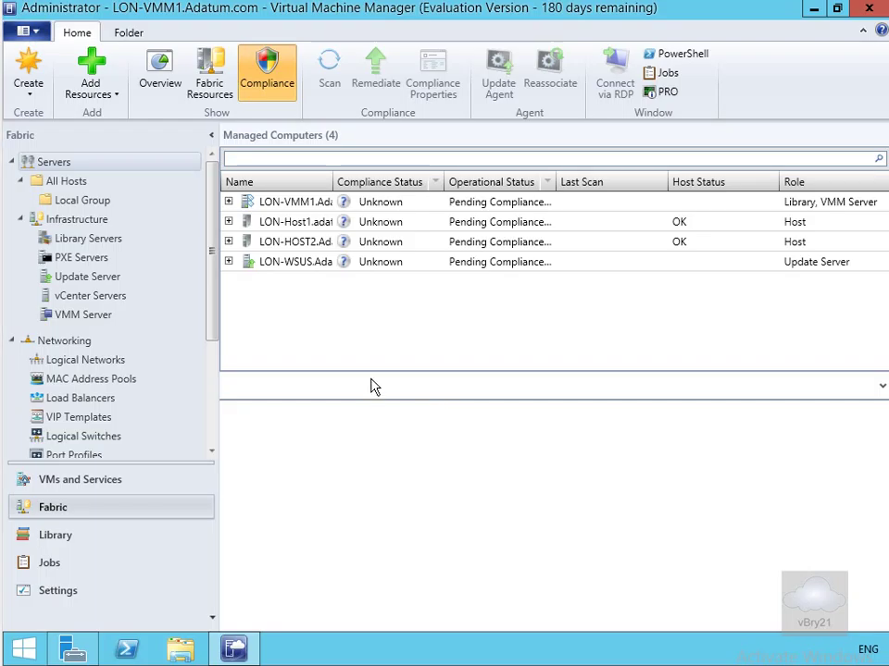
click(269, 262)
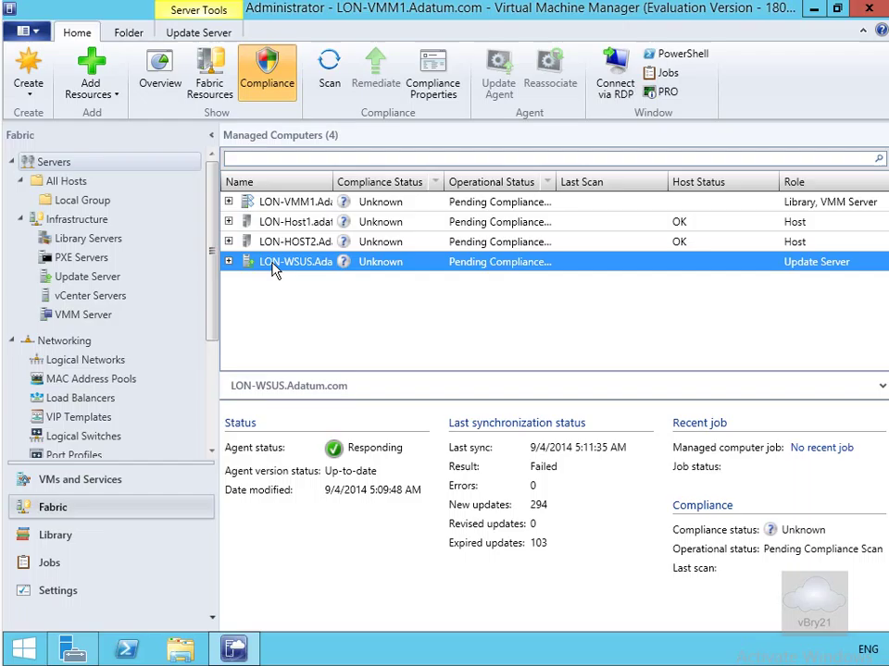
click(331, 74)
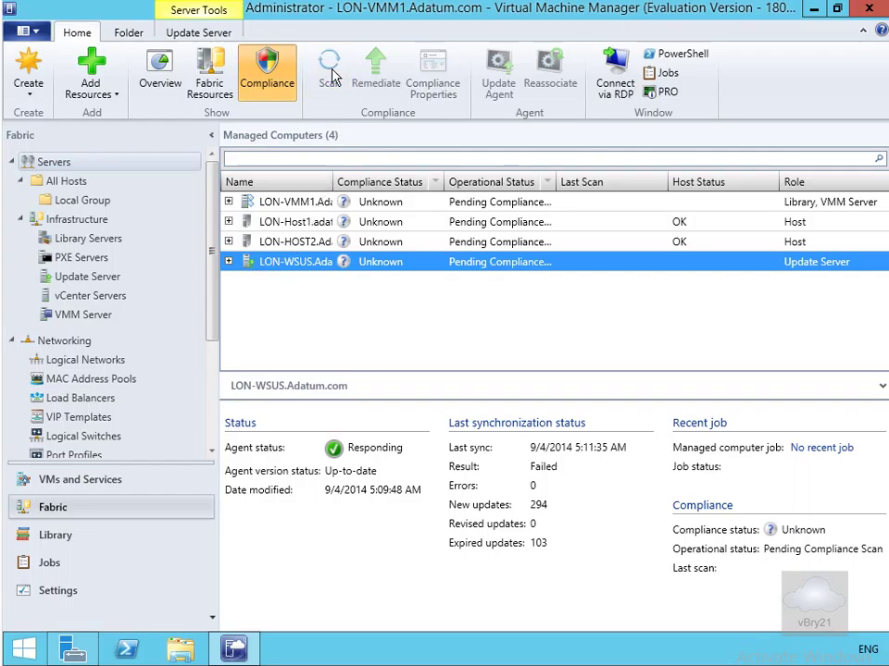